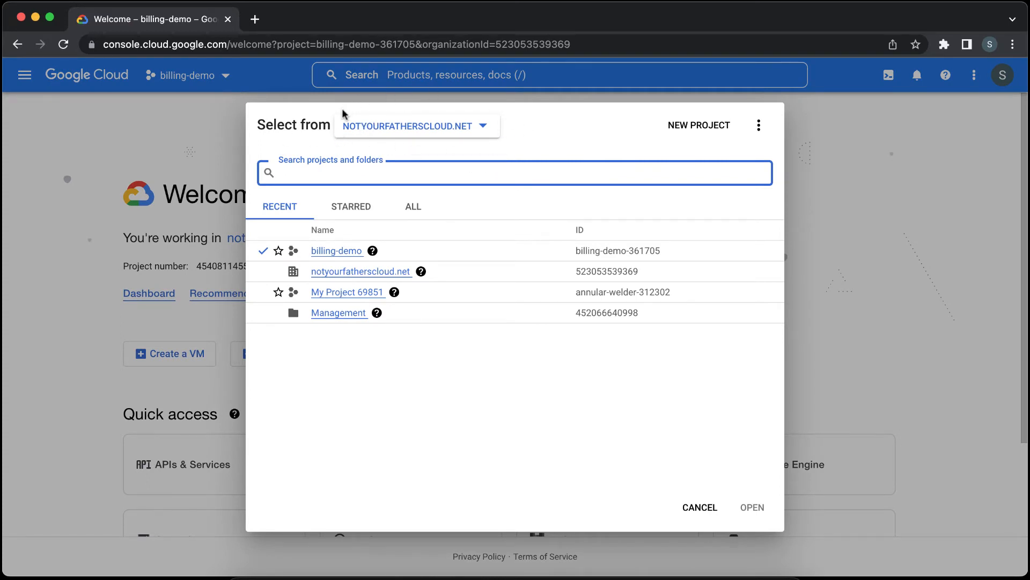
- Switch the resource selection from the current organization to No organization
left_click(462, 134)
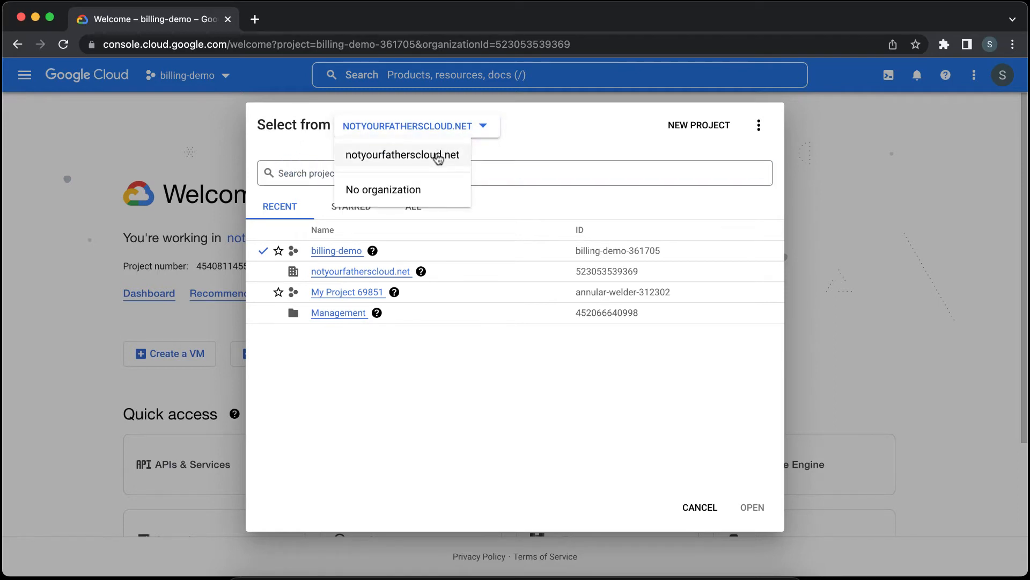
left_click(411, 192)
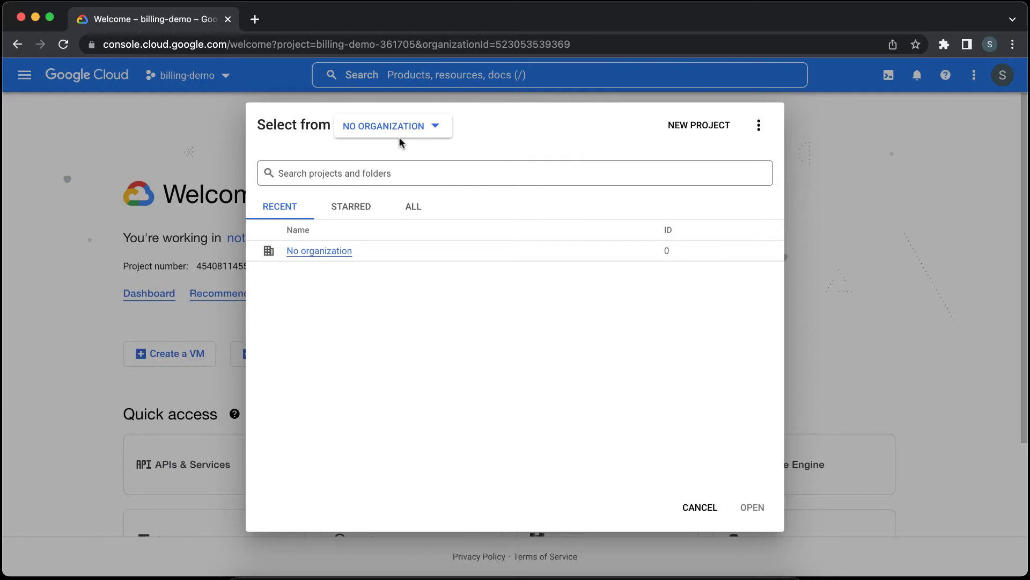
left_click(337, 254)
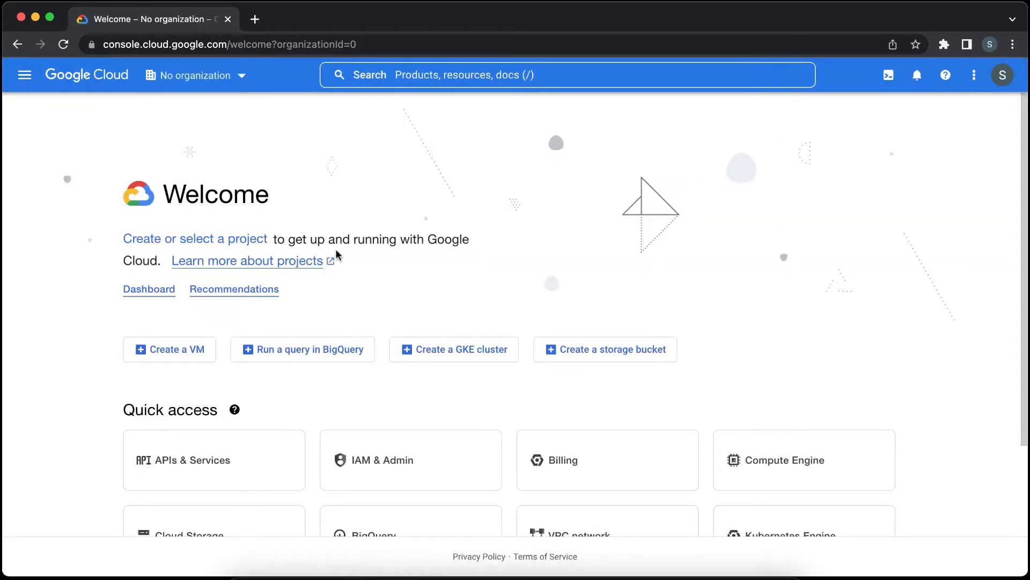
- Go to Billing and open the overview of the SPChase billing account
left_click(24, 81)
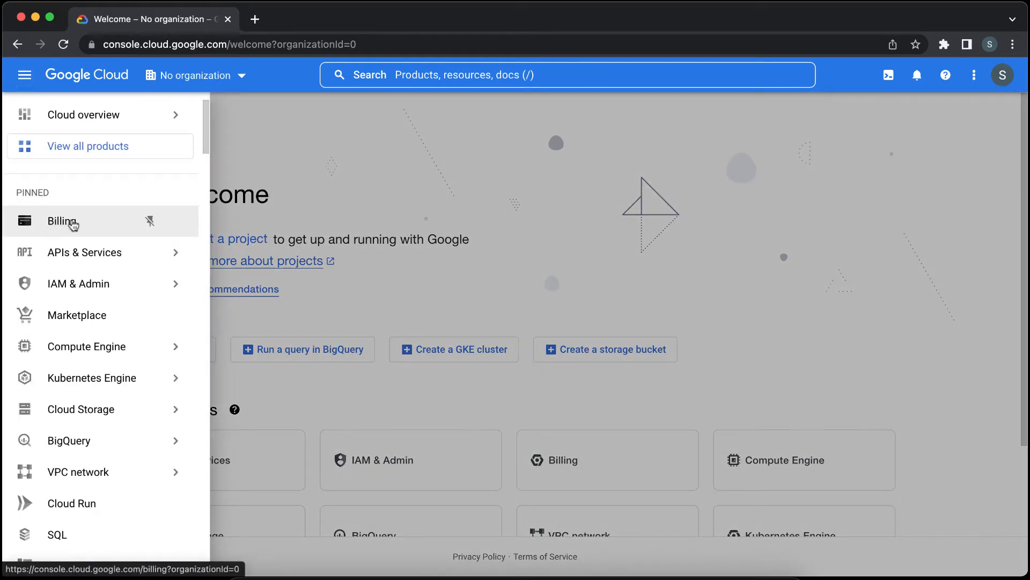
scroll(86, 223, "down", 6)
scroll(88, 216, "down", 5)
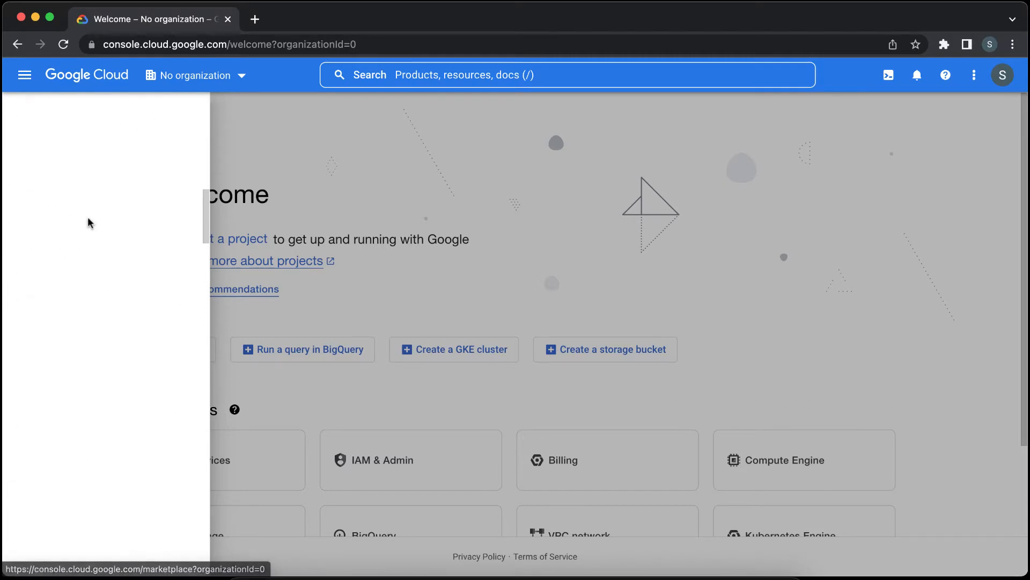
scroll(88, 217, "up", 10)
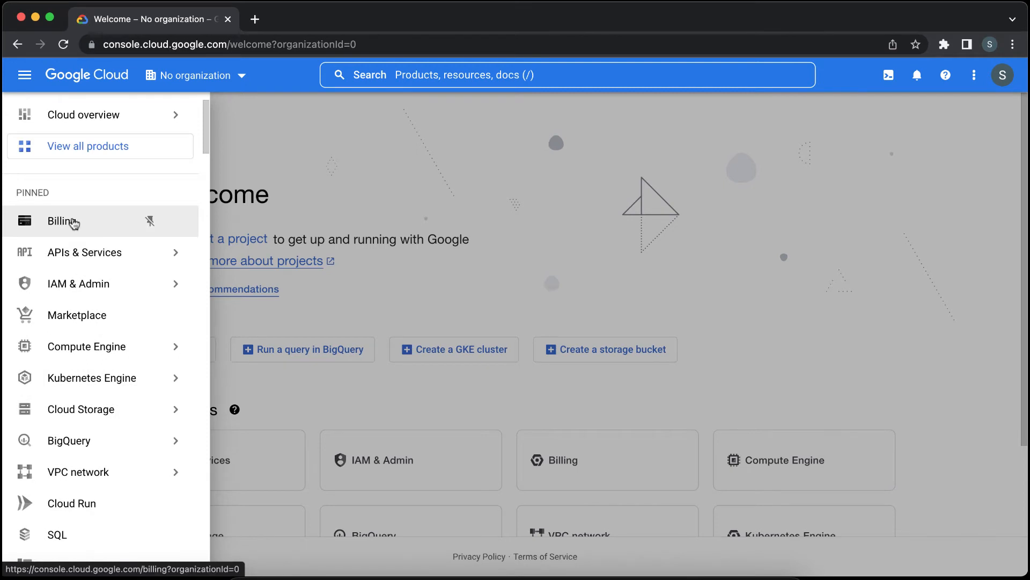
left_click(74, 224)
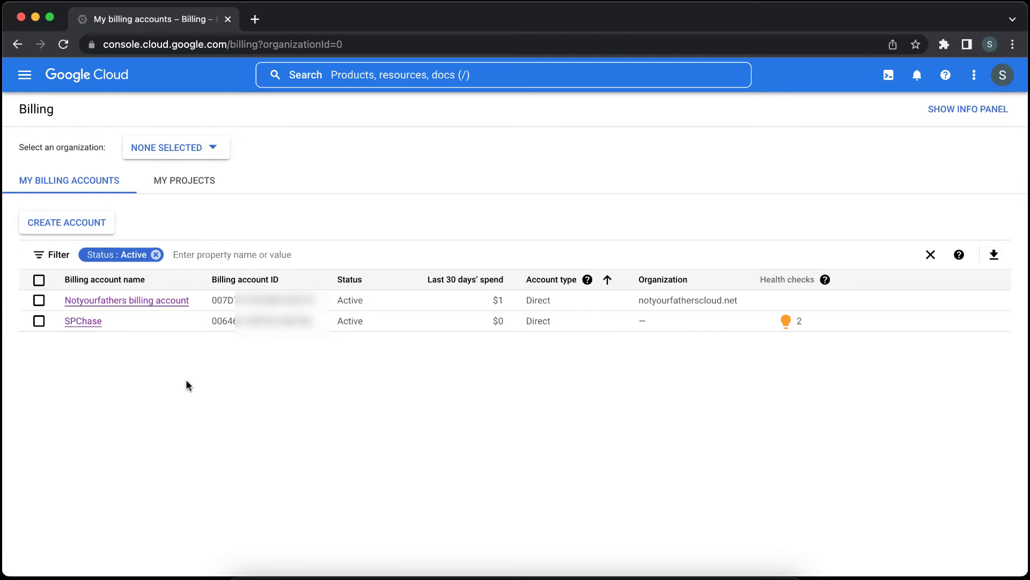
left_click(83, 322)
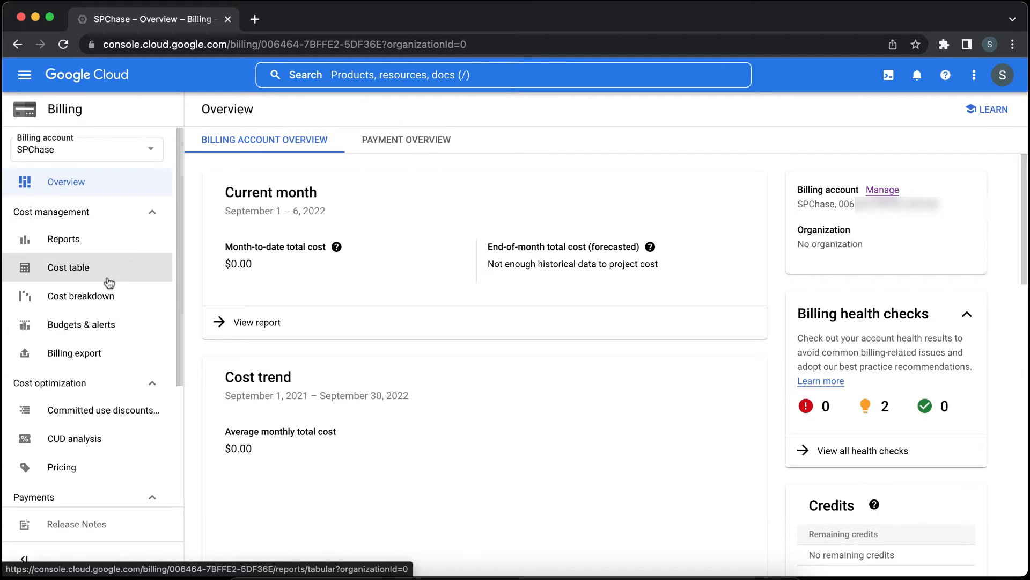
- Create a new budget for the billing account, name it over5dollars, and accept the default scope settings
left_click(103, 331)
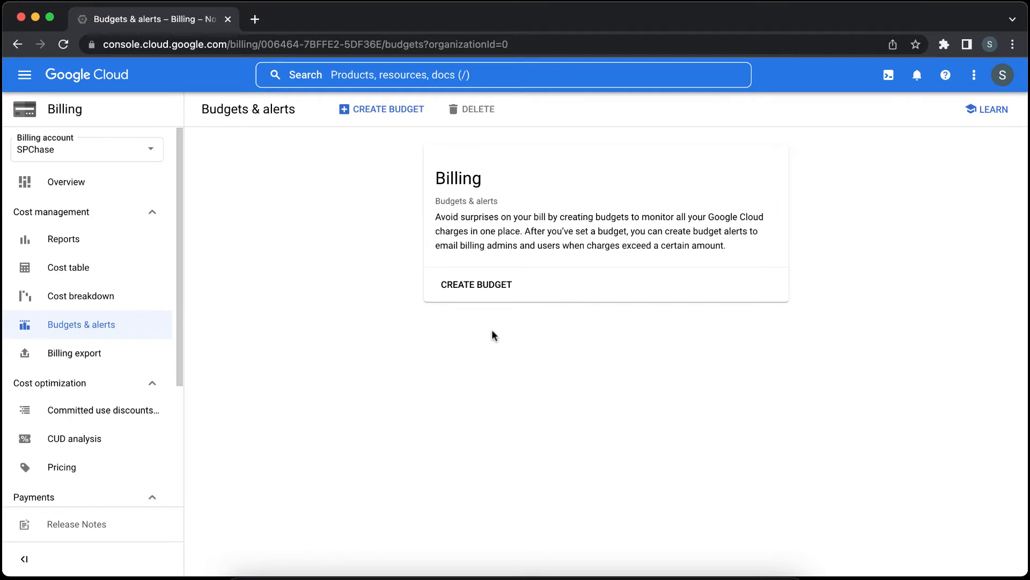
left_click(480, 287)
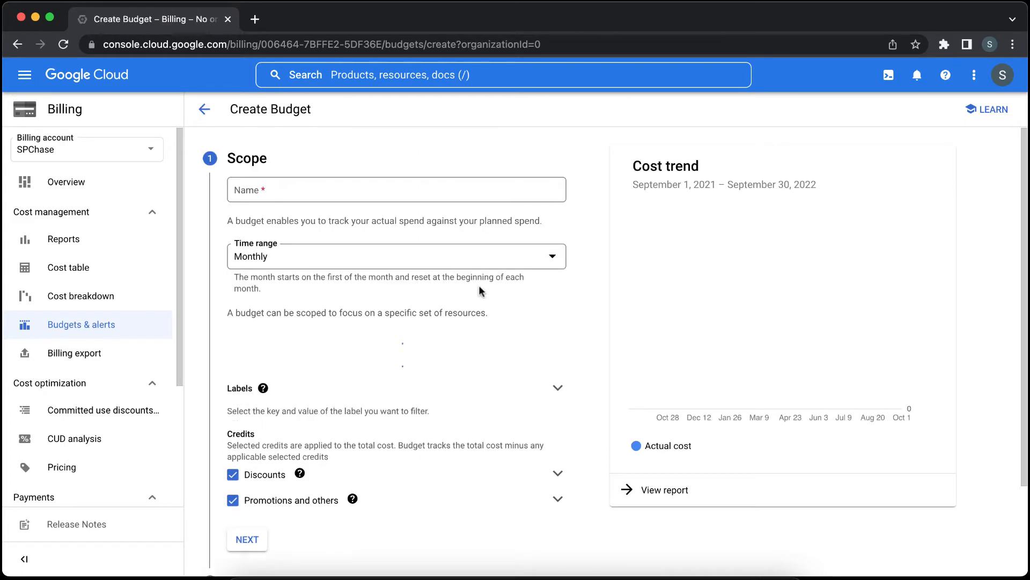
left_click(409, 192)
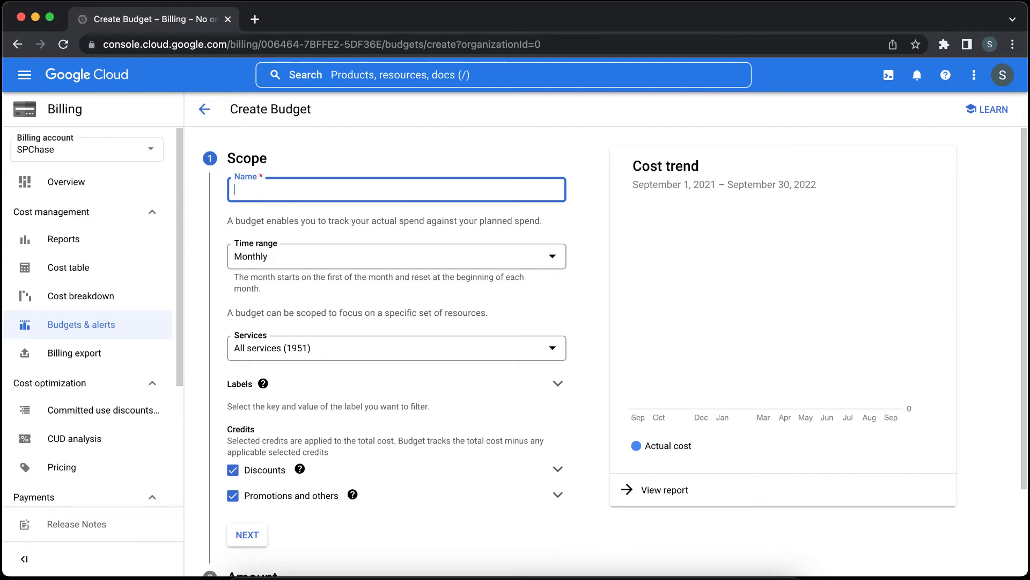
type("over5dollars")
scroll(410, 397, "down", 2)
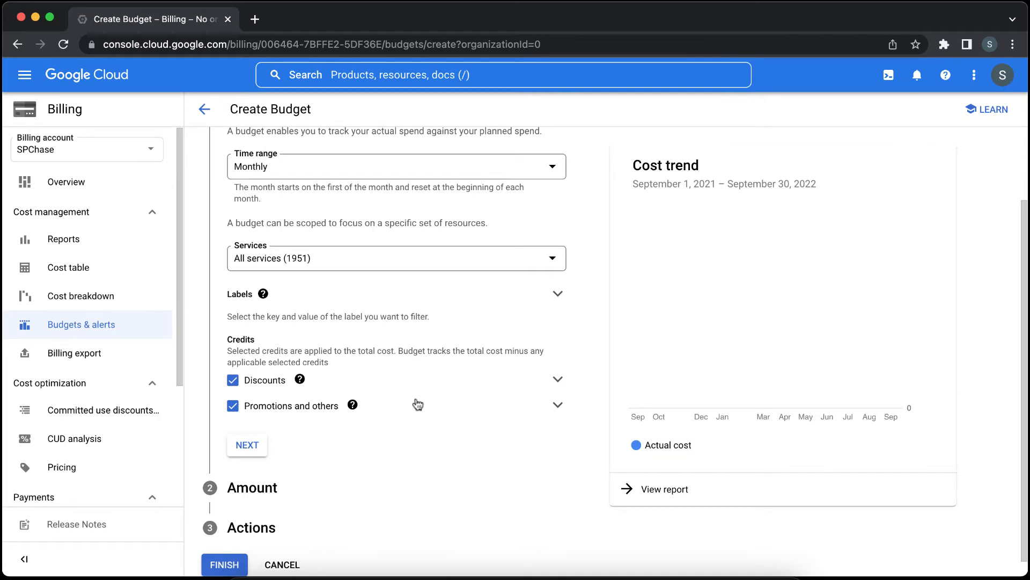
scroll(418, 405, "down", 1)
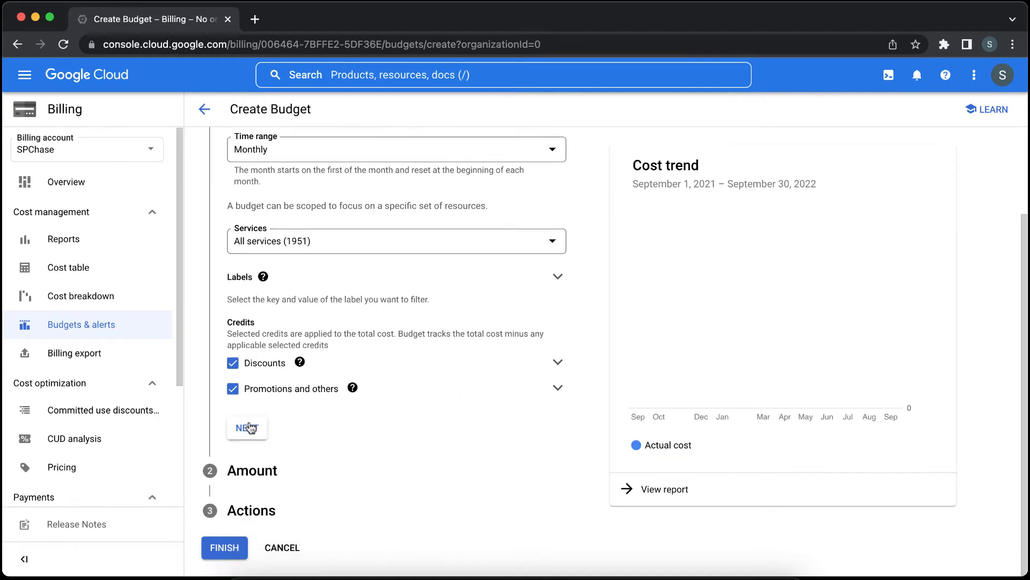
left_click(248, 429)
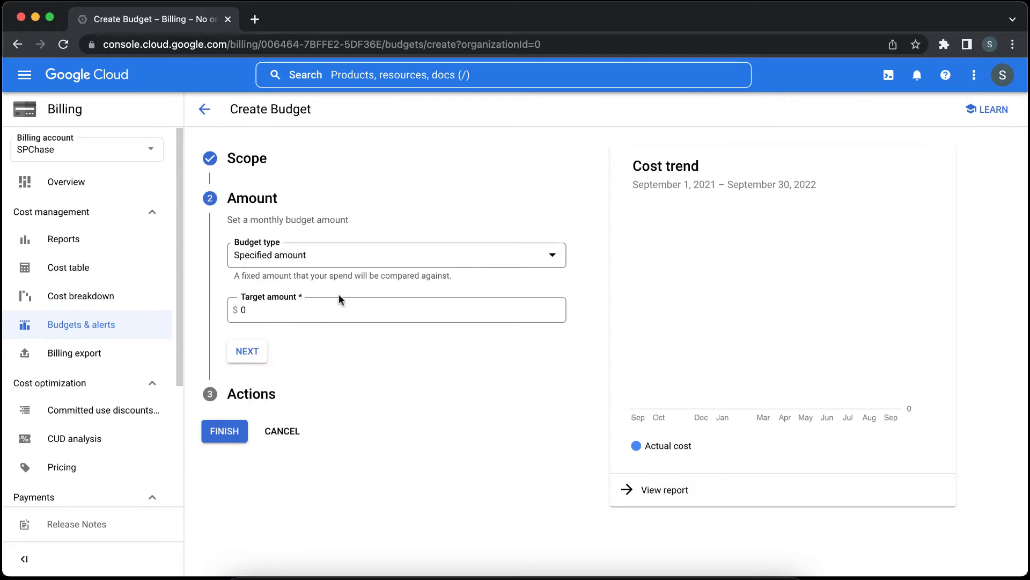
- Try the Last month's spend budget type, and return to Specified amount
left_click(379, 256)
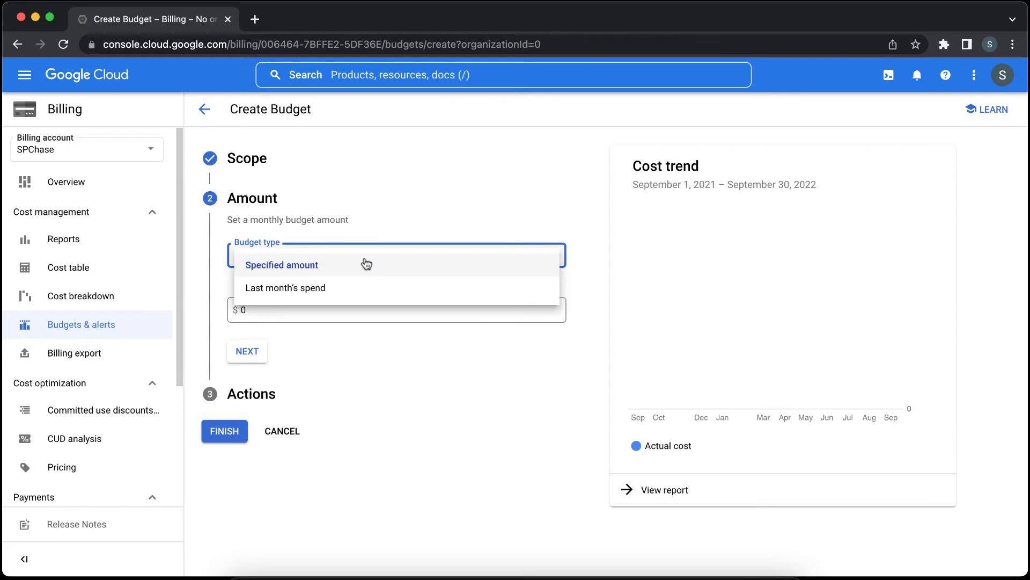
left_click(358, 290)
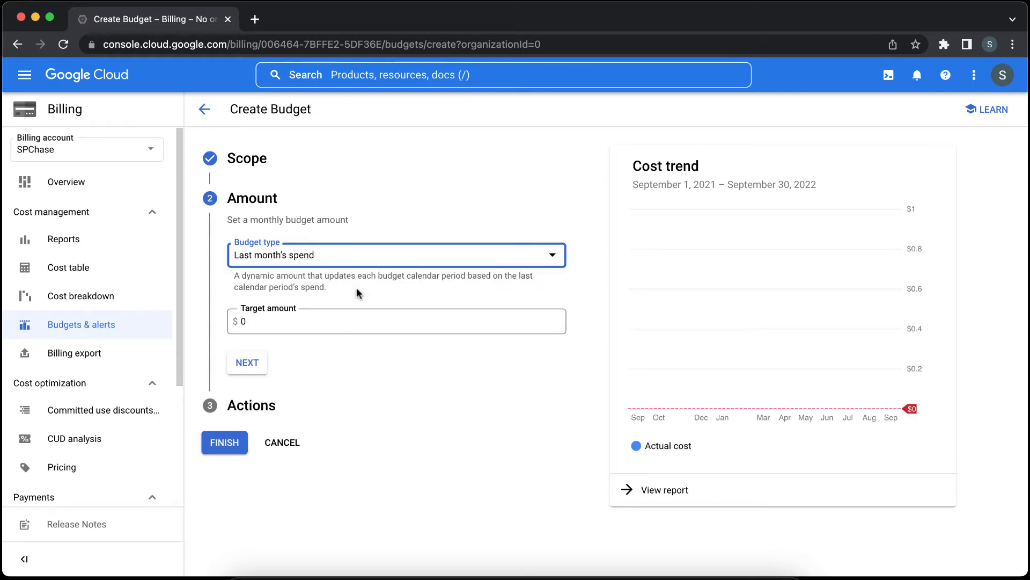
left_click(381, 262)
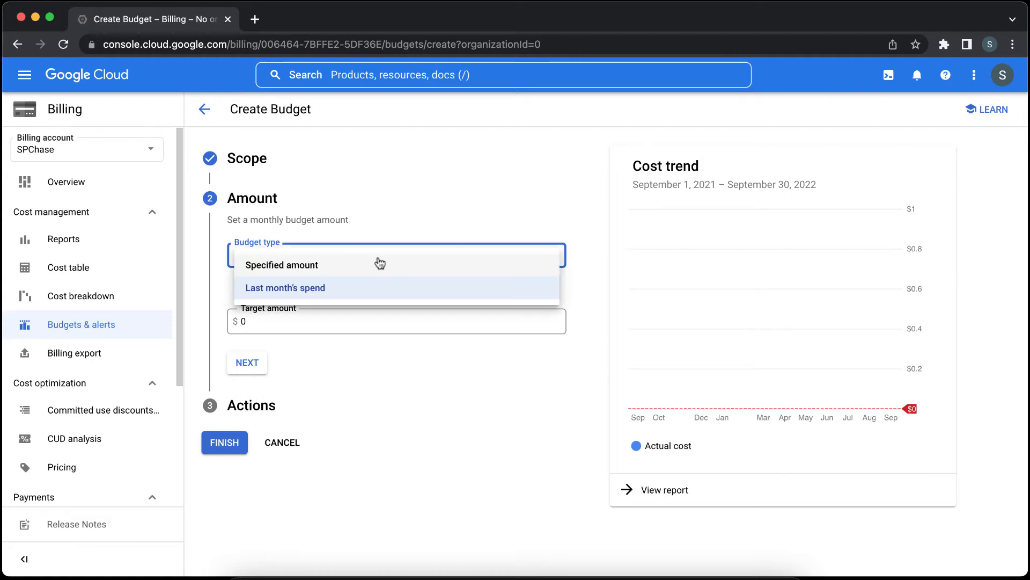
left_click(371, 263)
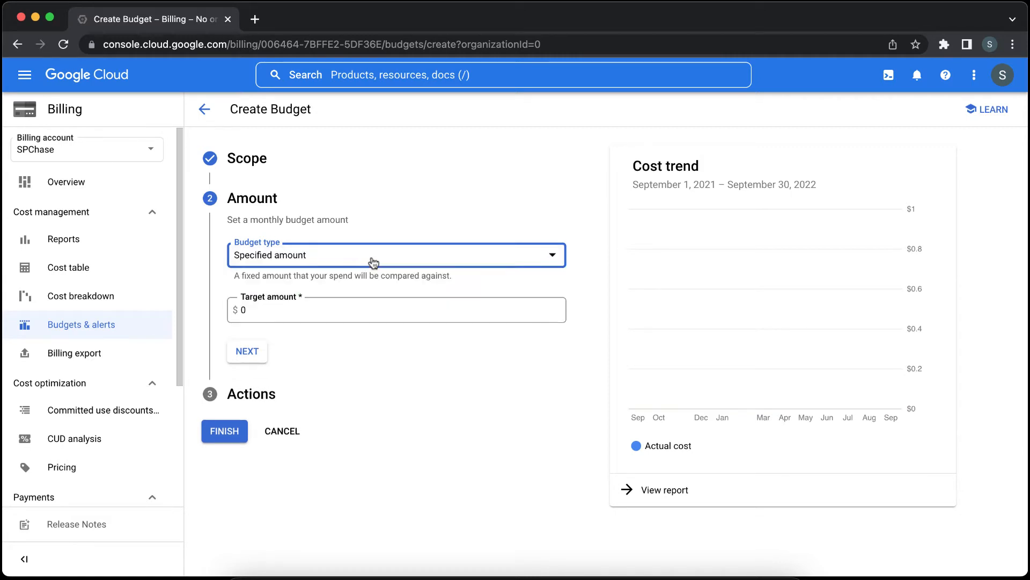
- Set the budget's target amount to $5 and continue to the alert actions
double_click(359, 309)
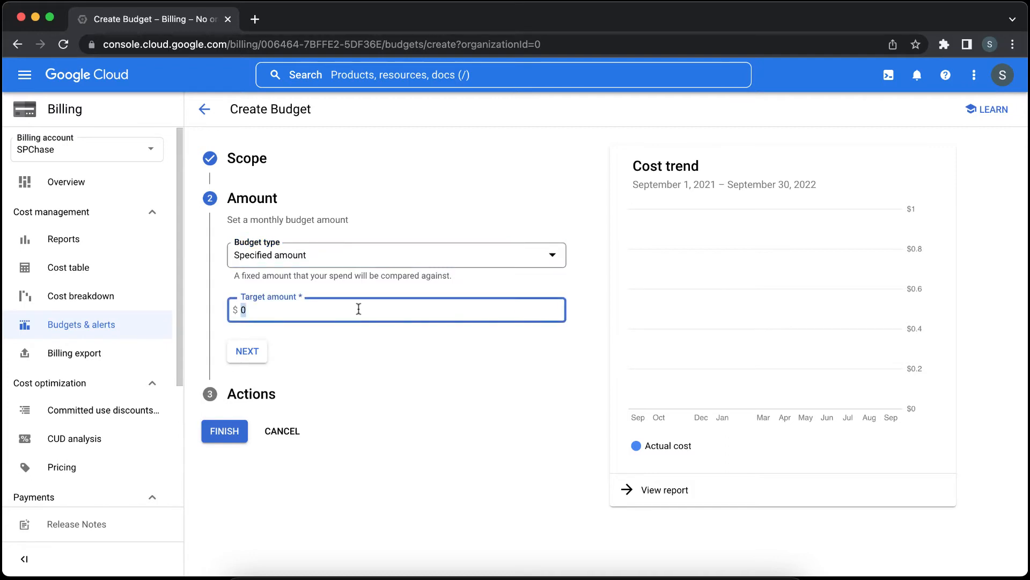
type("5")
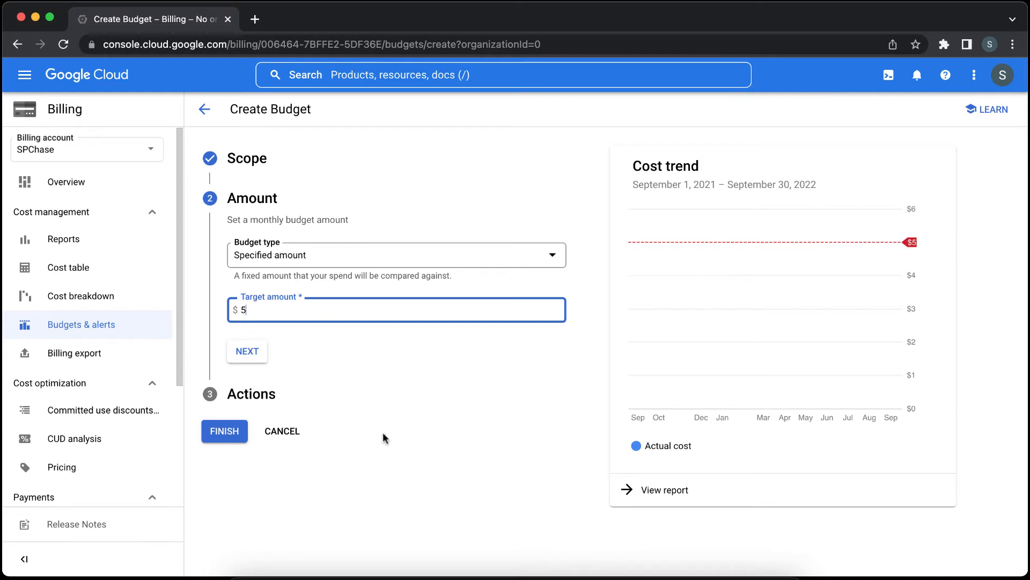
left_click(247, 351)
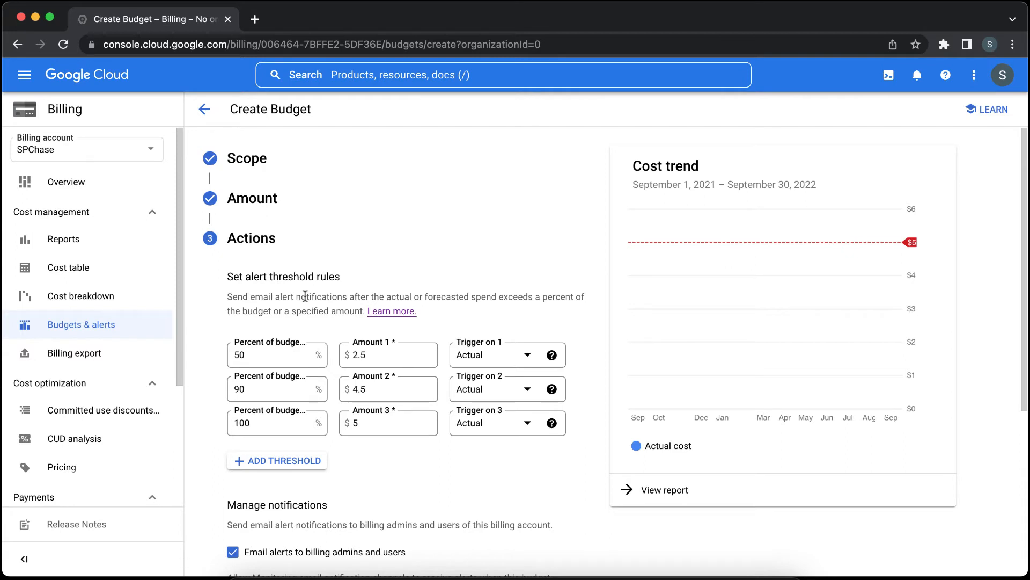
- Delete the 90% alert threshold rule from the budget
scroll(303, 298, "down", 2)
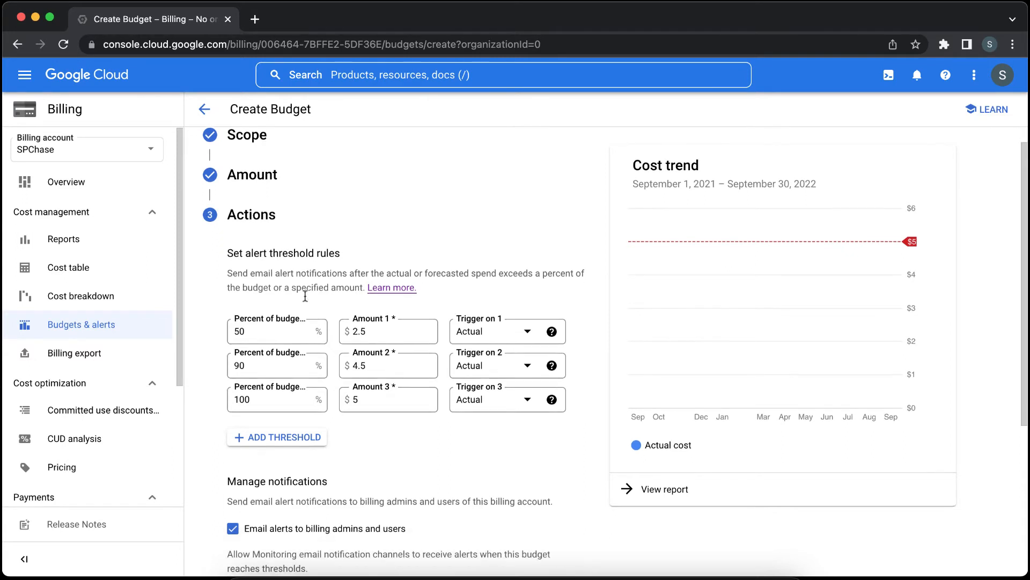
left_click(282, 328)
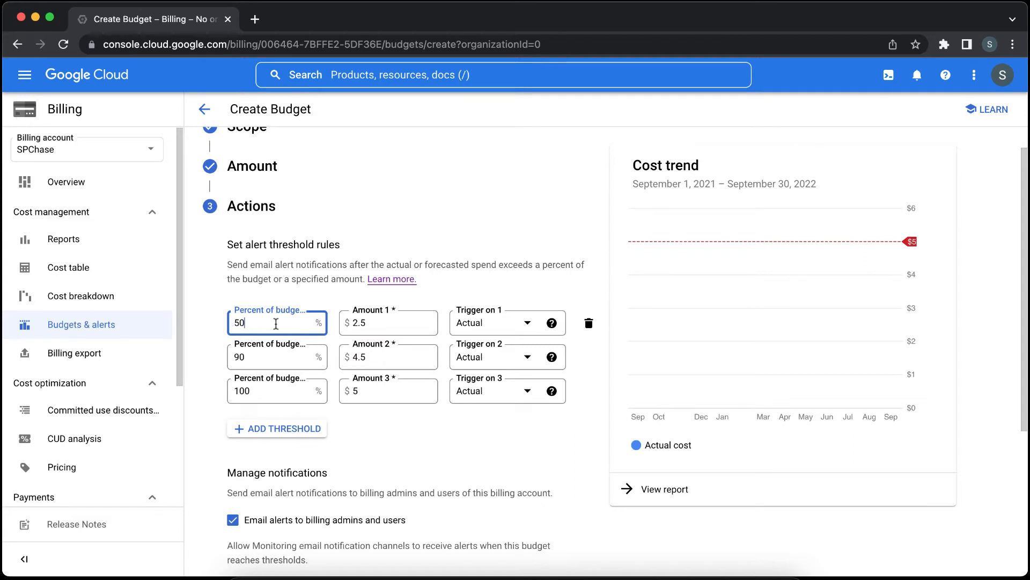
left_click(266, 359)
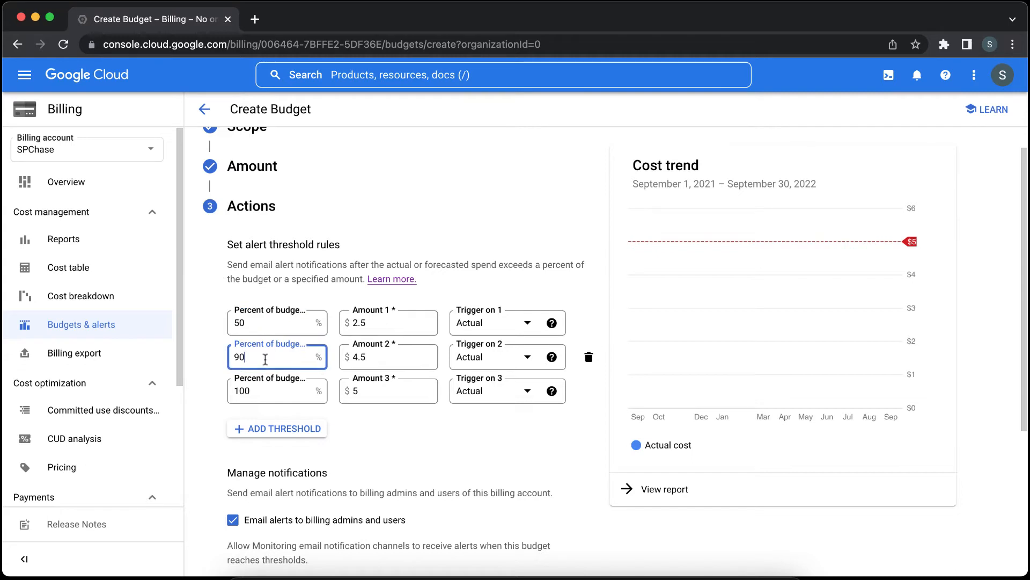
left_click(269, 392)
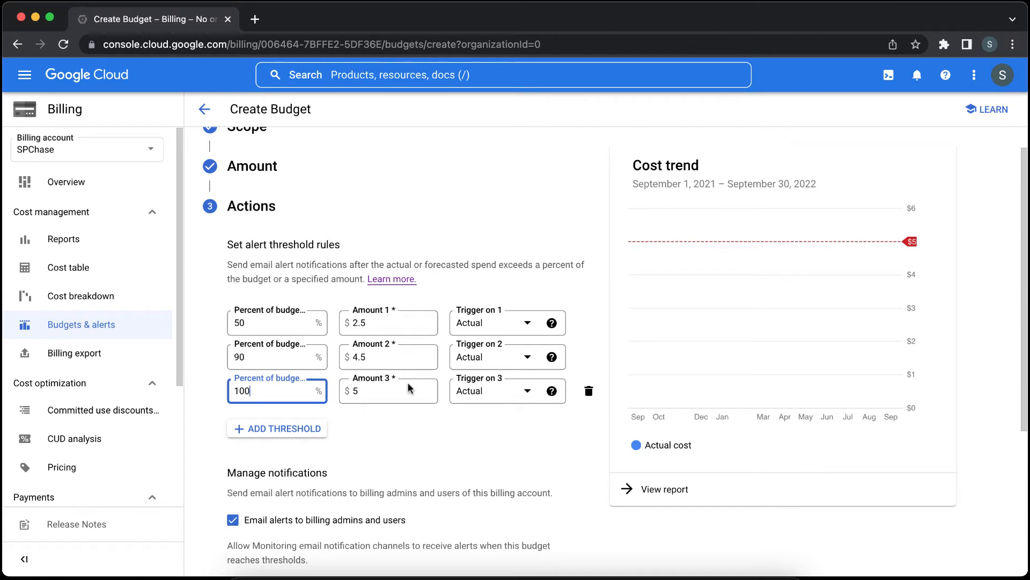
mouse_move(586, 355)
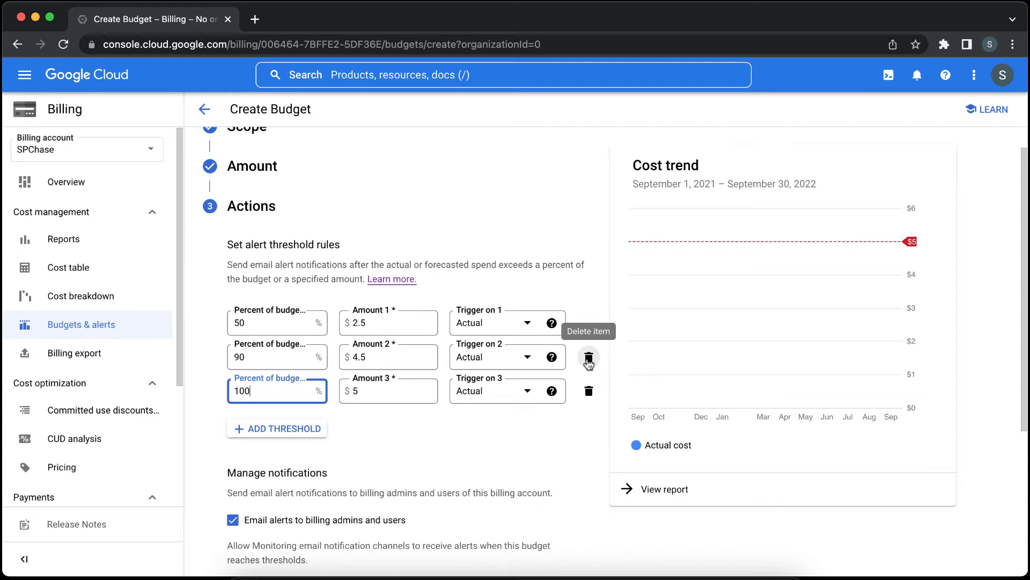
left_click(589, 360)
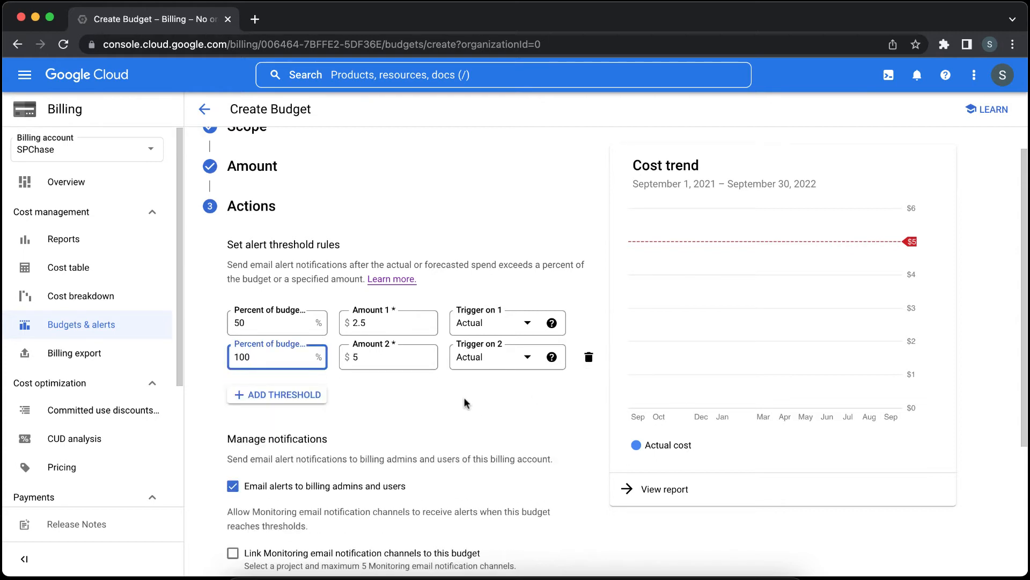
- Add a third alert threshold at 75% of the budget
left_click(301, 396)
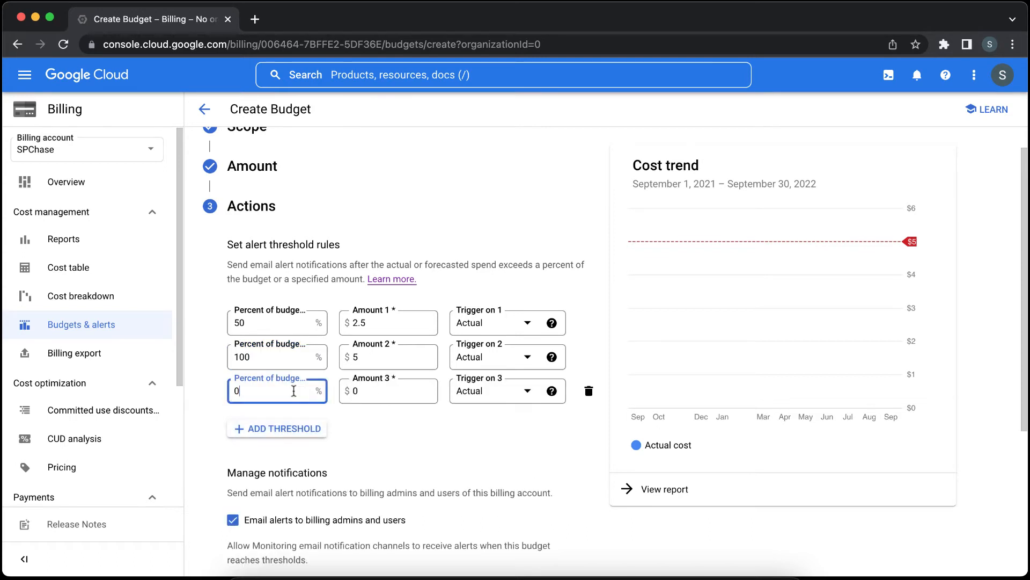
double_click(294, 391)
type("75")
key("Tab")
key("Tab")
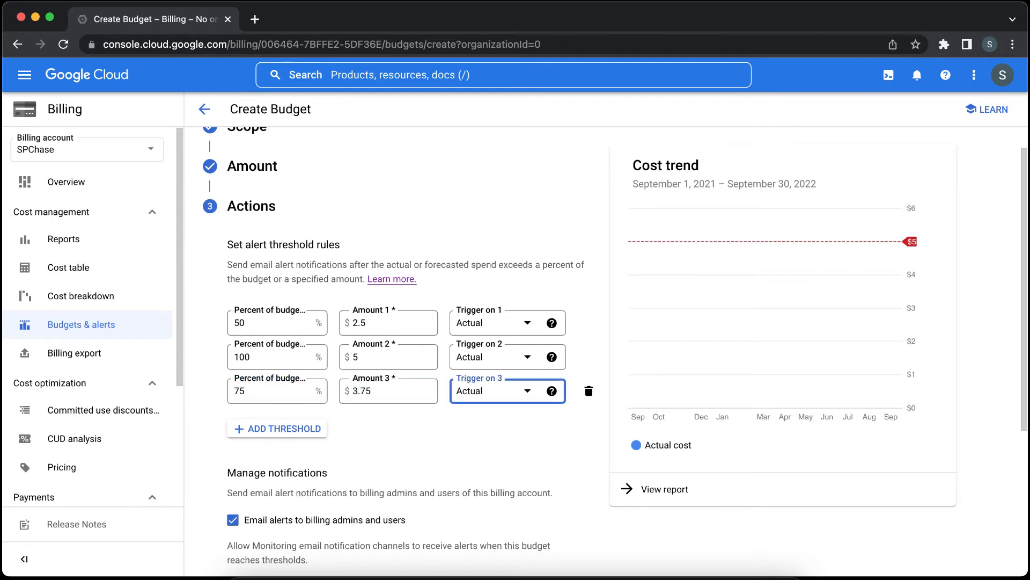
- View the trigger options, try Forecasted for the 50% threshold, and return it to Actual
left_click(536, 394)
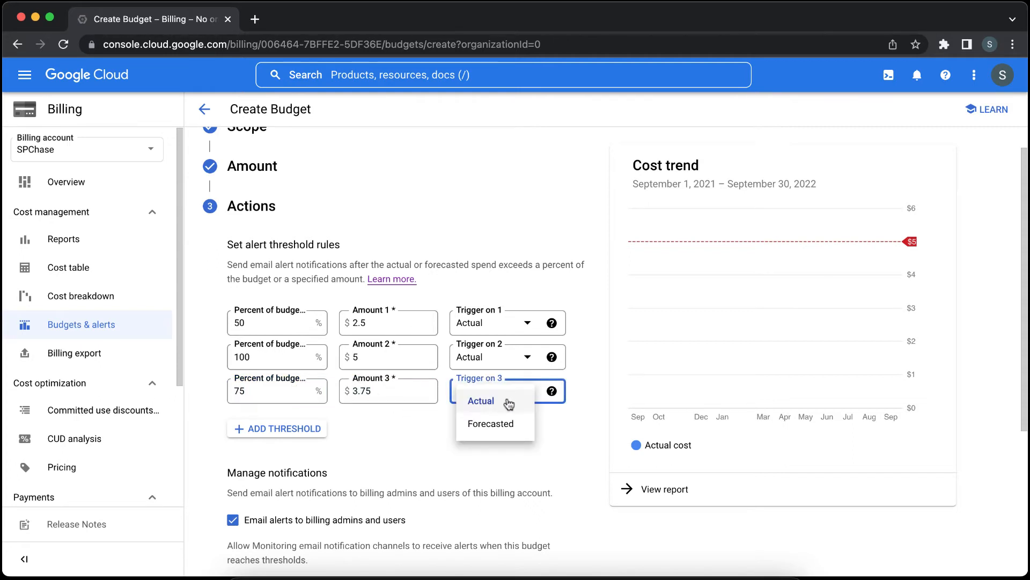
left_click(593, 453)
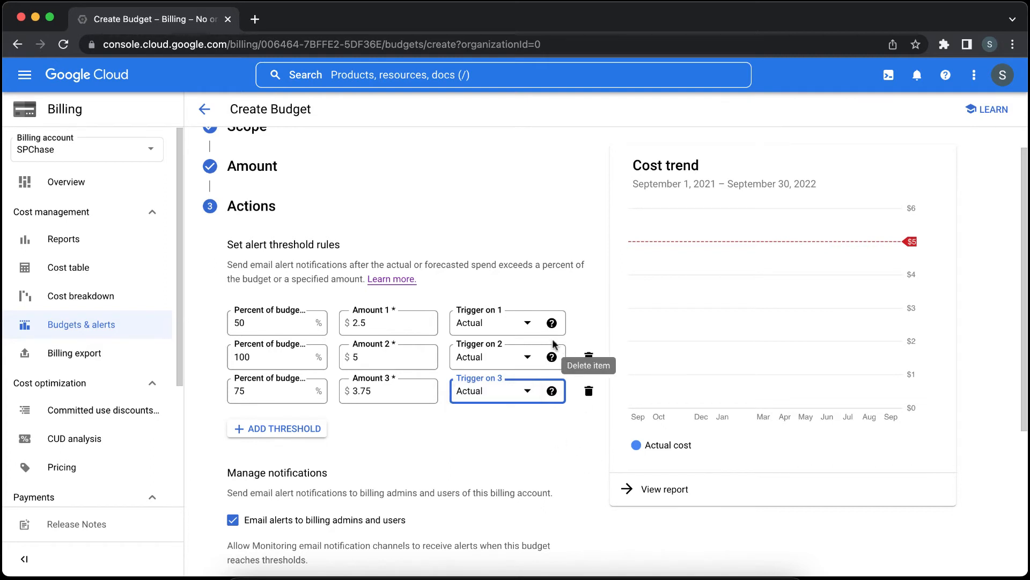
left_click(506, 328)
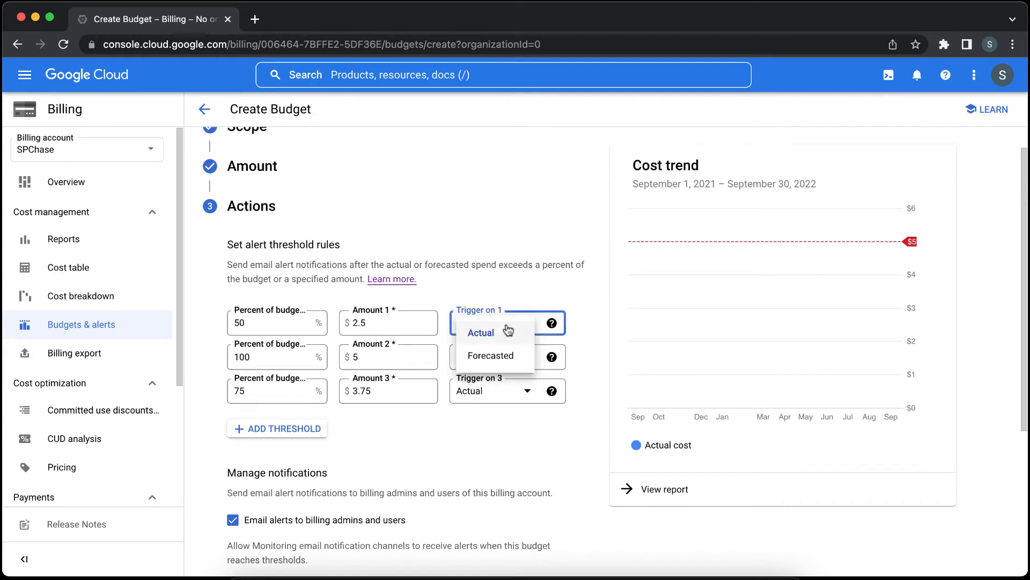
left_click(502, 357)
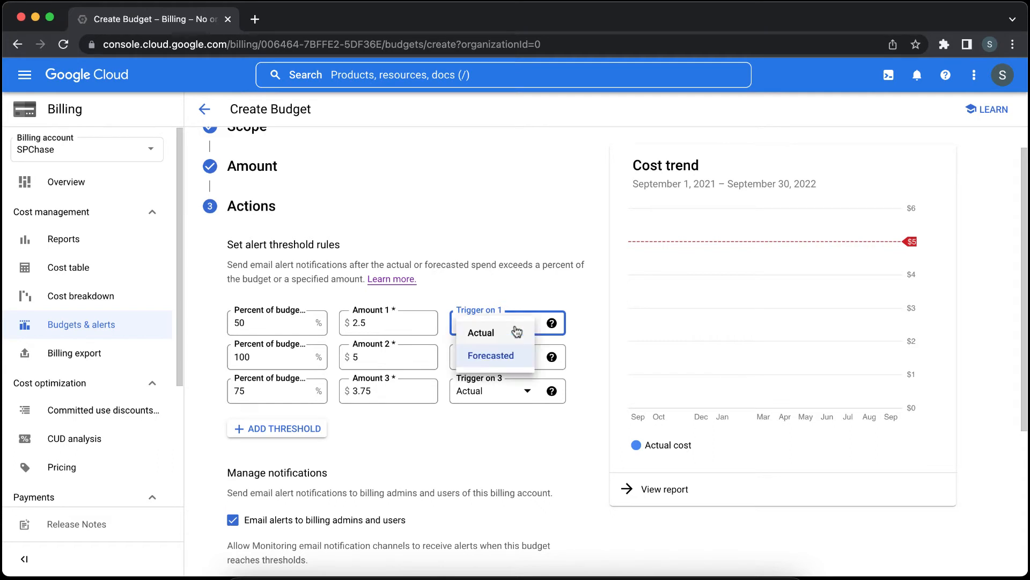
left_click(514, 328)
left_click(508, 334)
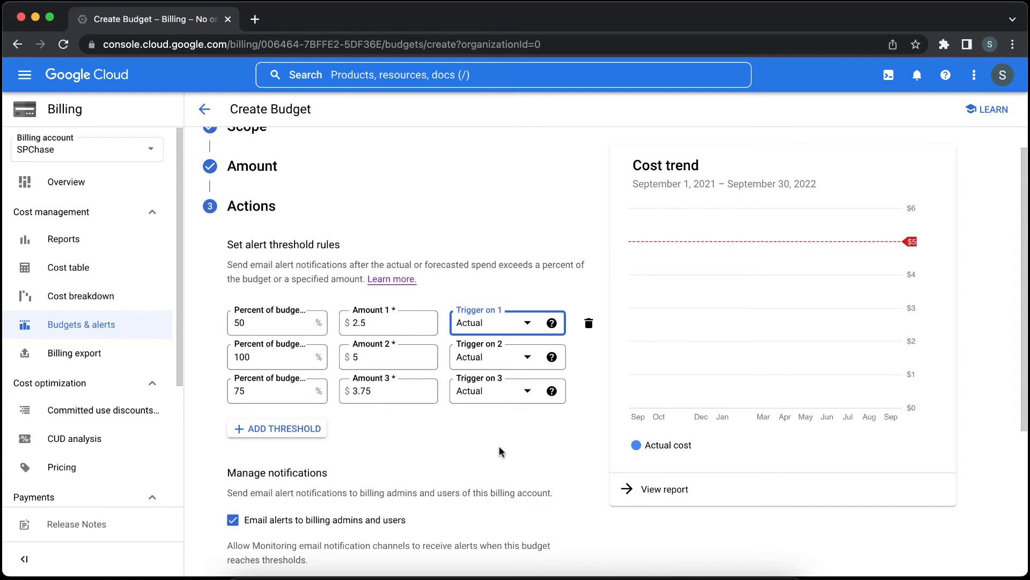
- Try the Forecasted trigger on the 50% alert threshold again and restore it to Actual
left_click(410, 322)
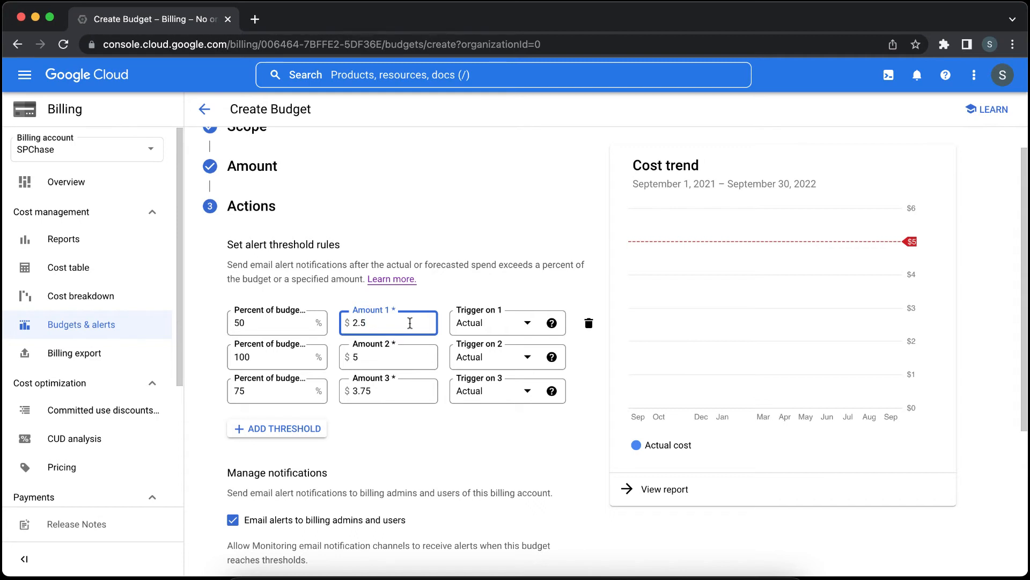
left_click(513, 318)
left_click(502, 356)
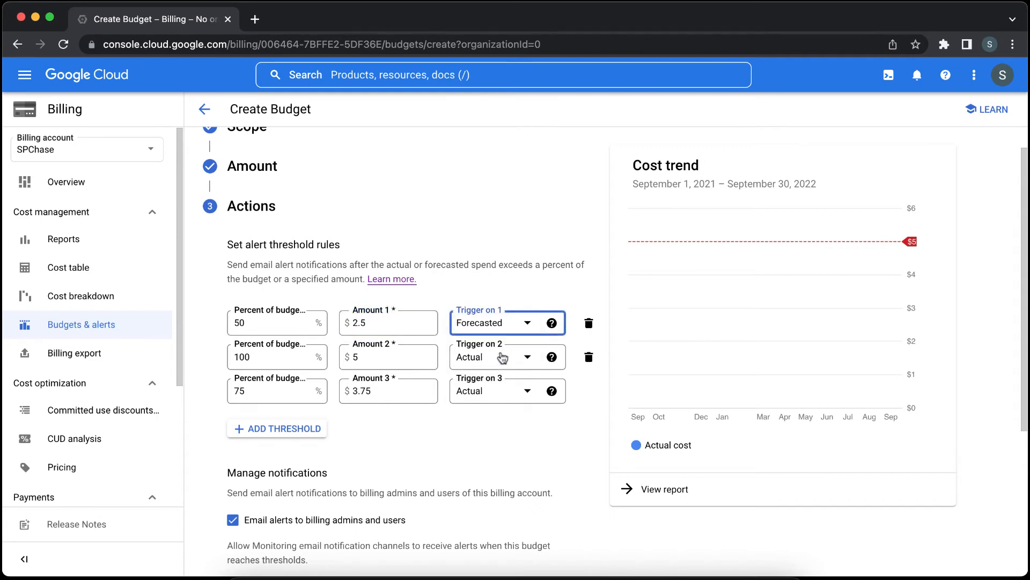
left_click(513, 325)
left_click(507, 335)
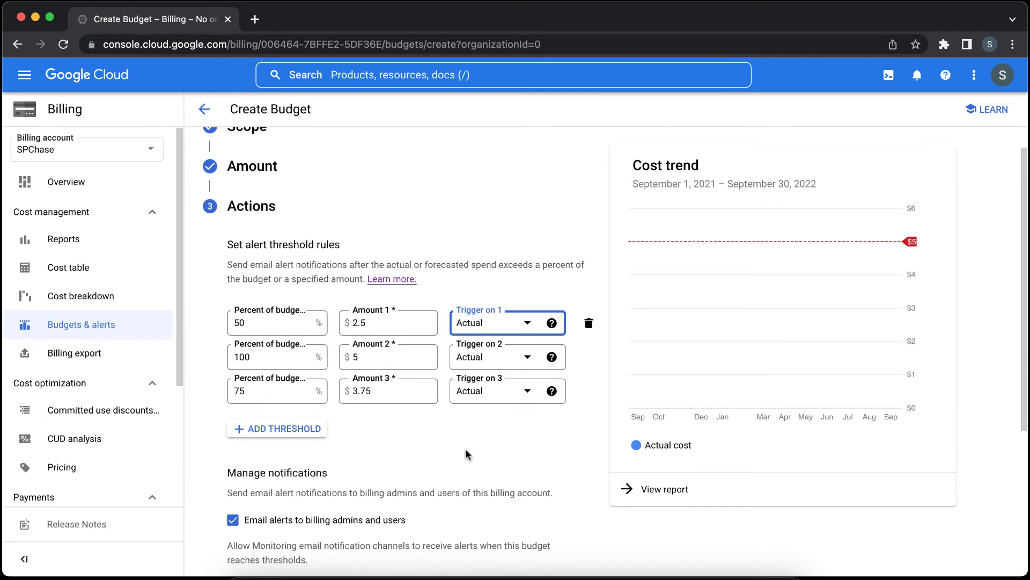
- Try linking Monitoring email notification channels to the budget, view the project choices without selecting one, and disable the link again
scroll(468, 455, "down", 2)
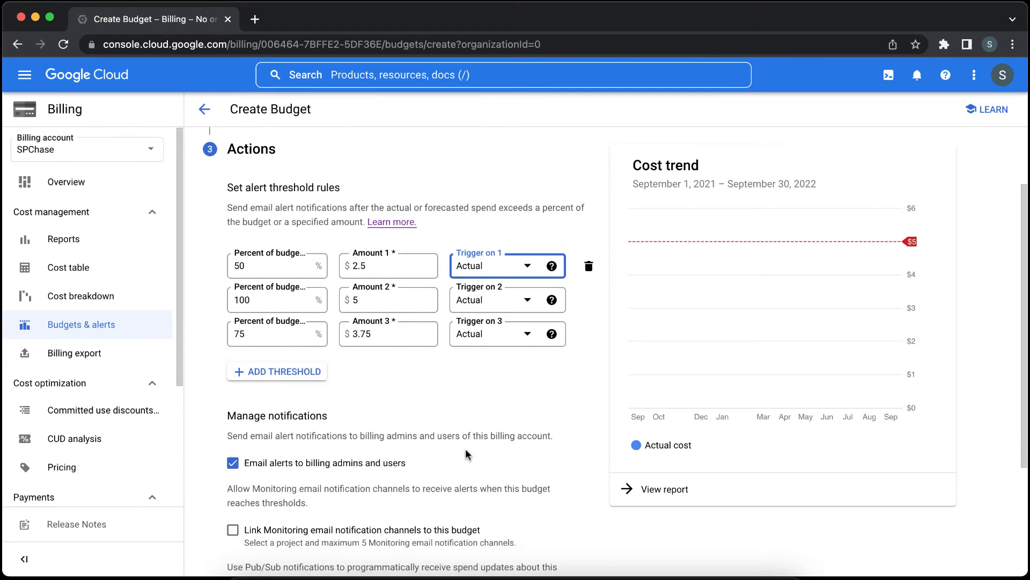
scroll(466, 455, "down", 4)
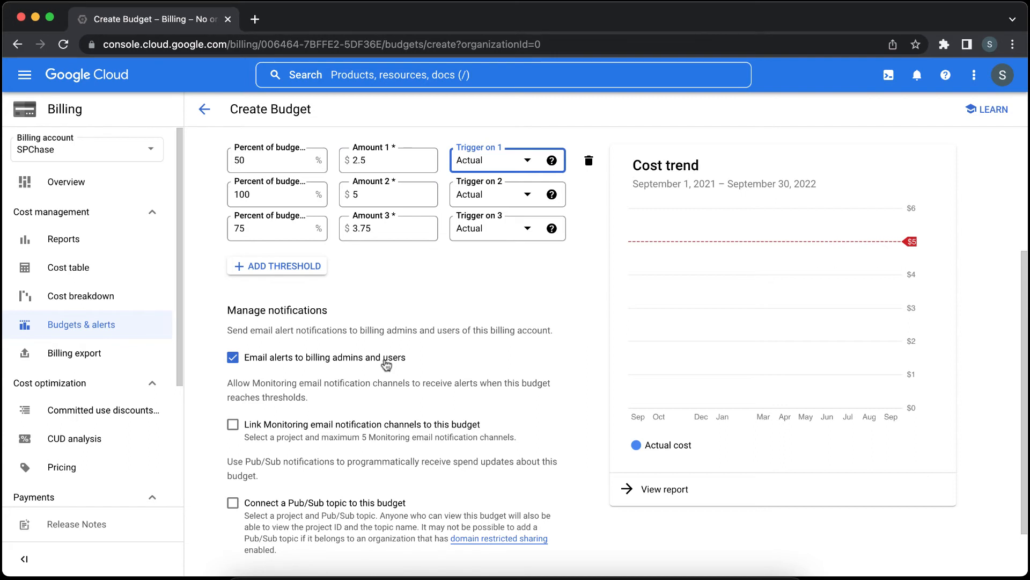
scroll(386, 365, "down", 1)
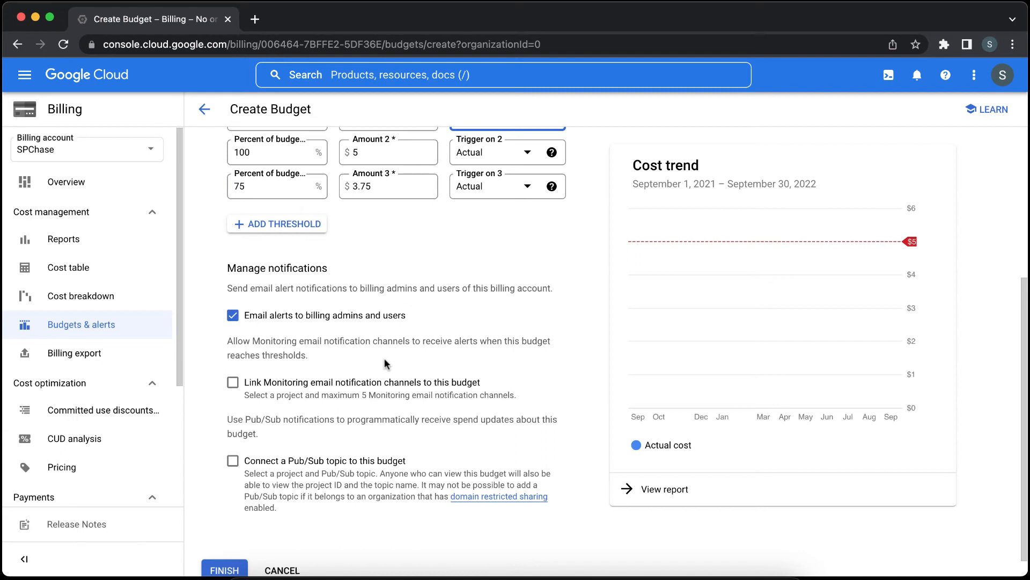
left_click(364, 384)
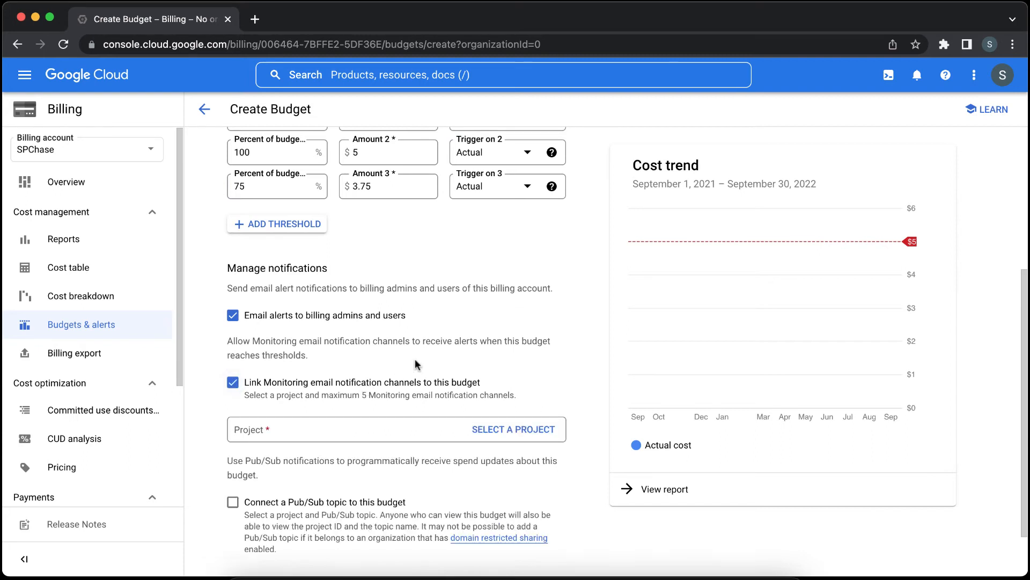
scroll(414, 359, "down", 2)
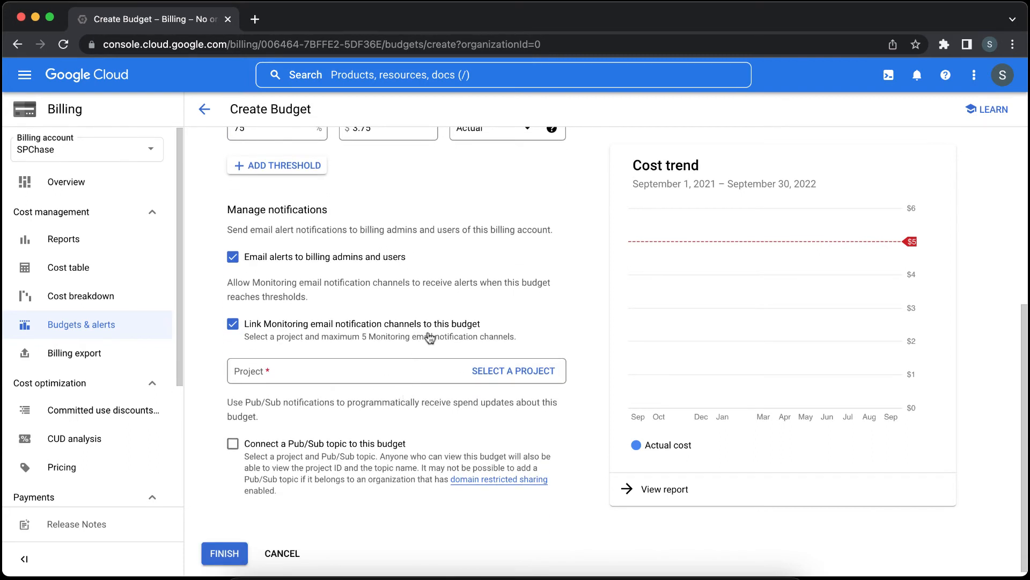
left_click(510, 371)
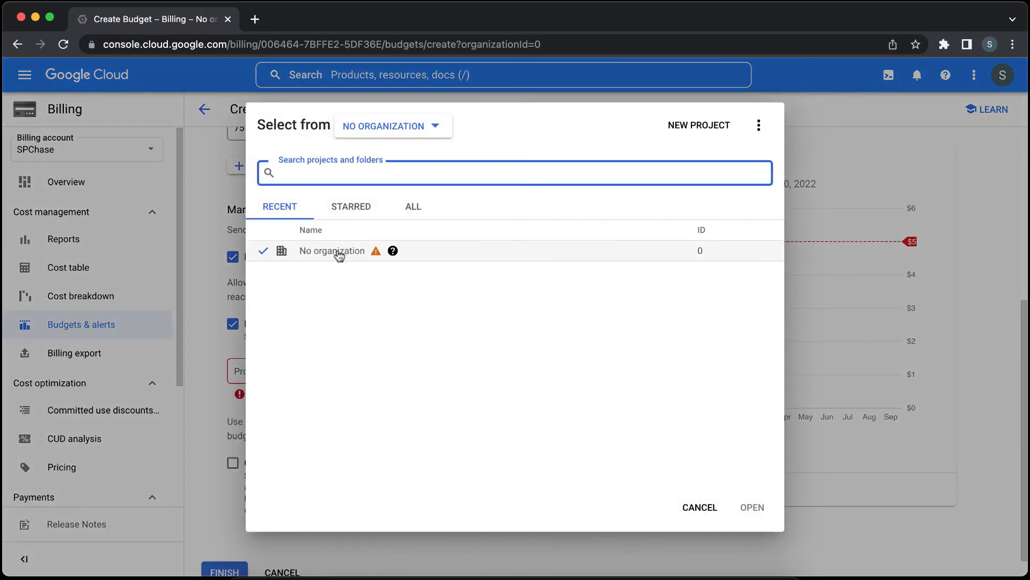
left_click(698, 507)
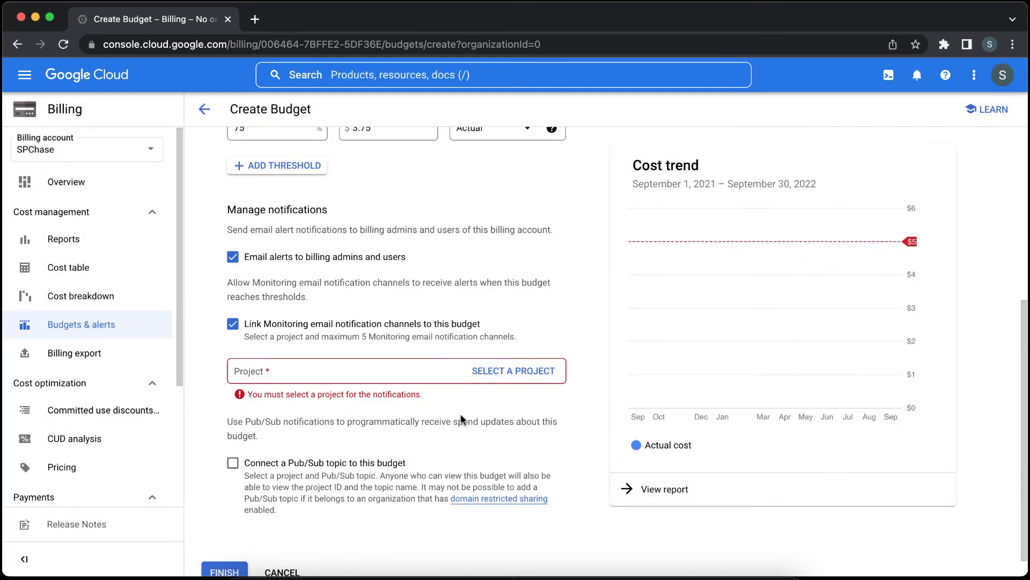
left_click(375, 326)
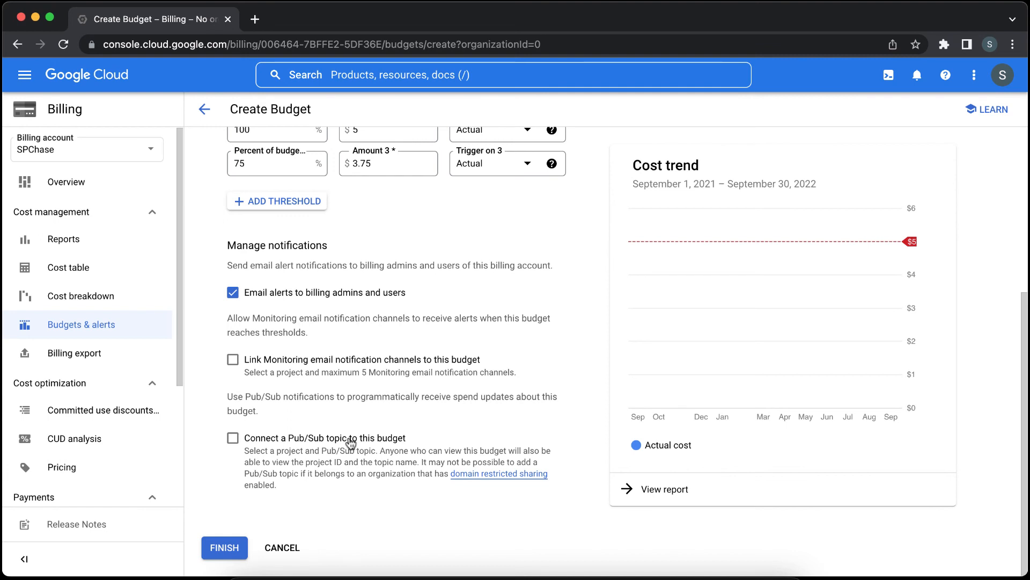
- Finish creating the budget with only email alerts to billing admins and users enabled
left_click(224, 548)
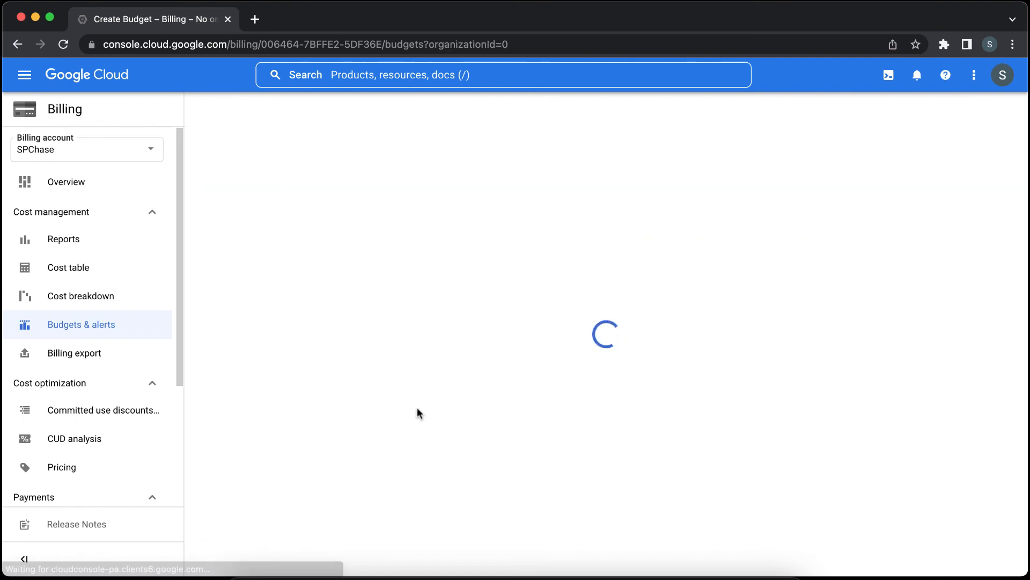